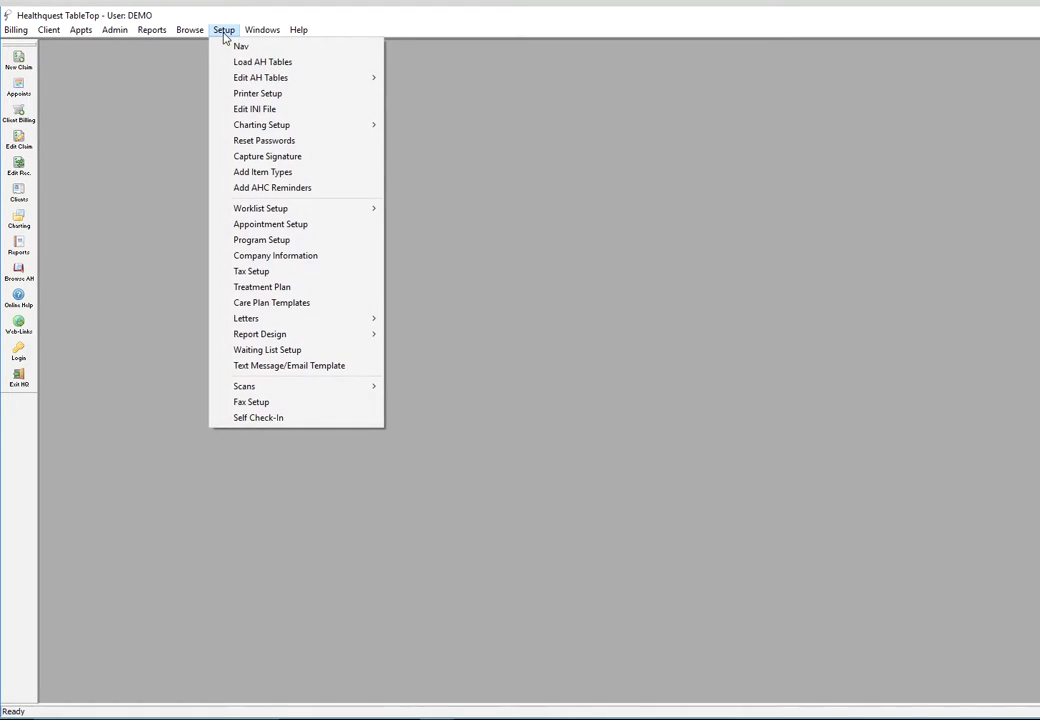
Open CDS Query Setup from Charting Setup to bring up the Clinical Decision Support Queries list.
{"action": "mouse_move", "coordinate": [268, 127]}
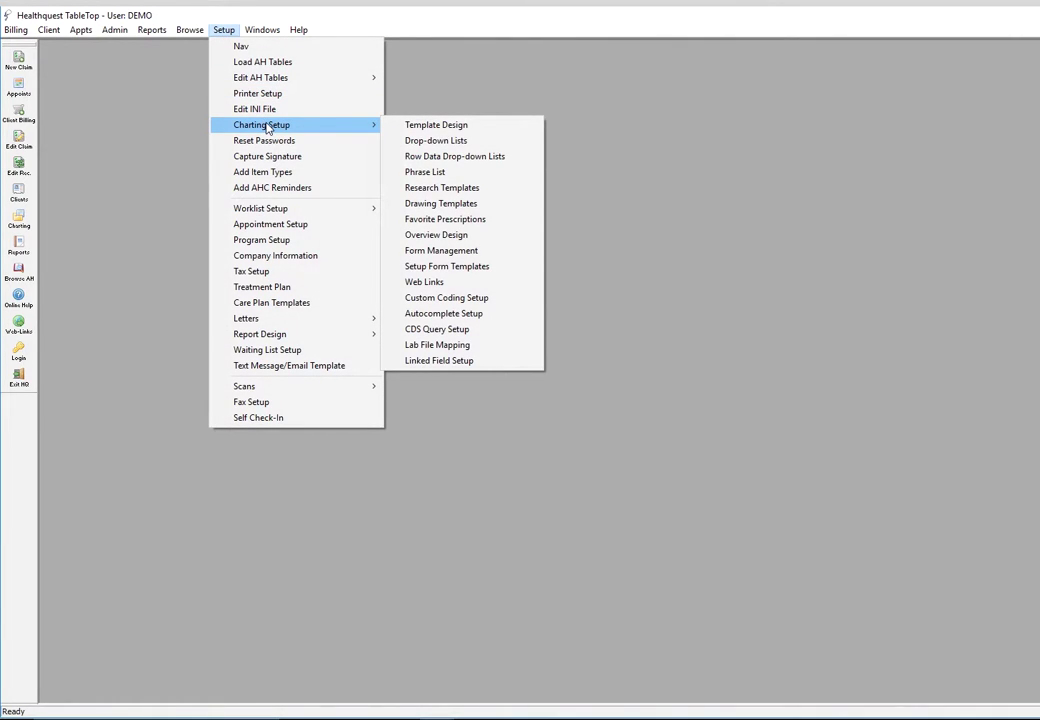
{"action": "left_click", "coordinate": [458, 331]}
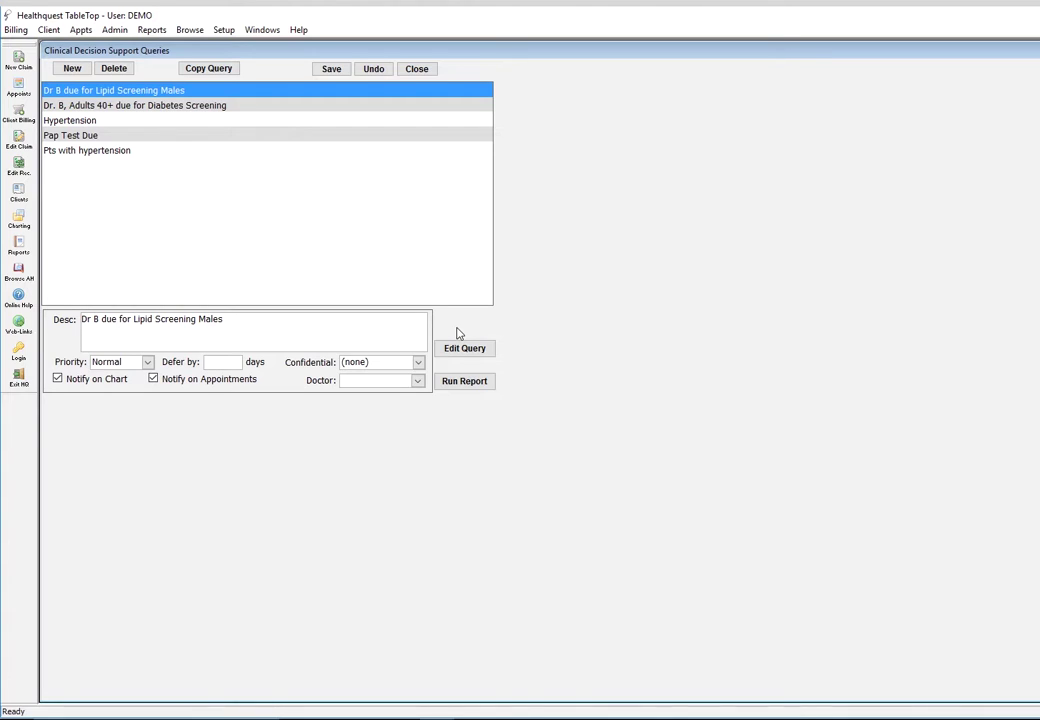
Create and save the query 'Diabetes - No HbA1c in last 6 month' with Notify on Chart and Notify on Appointments unchecked.
{"action": "left_click", "coordinate": [73, 68]}
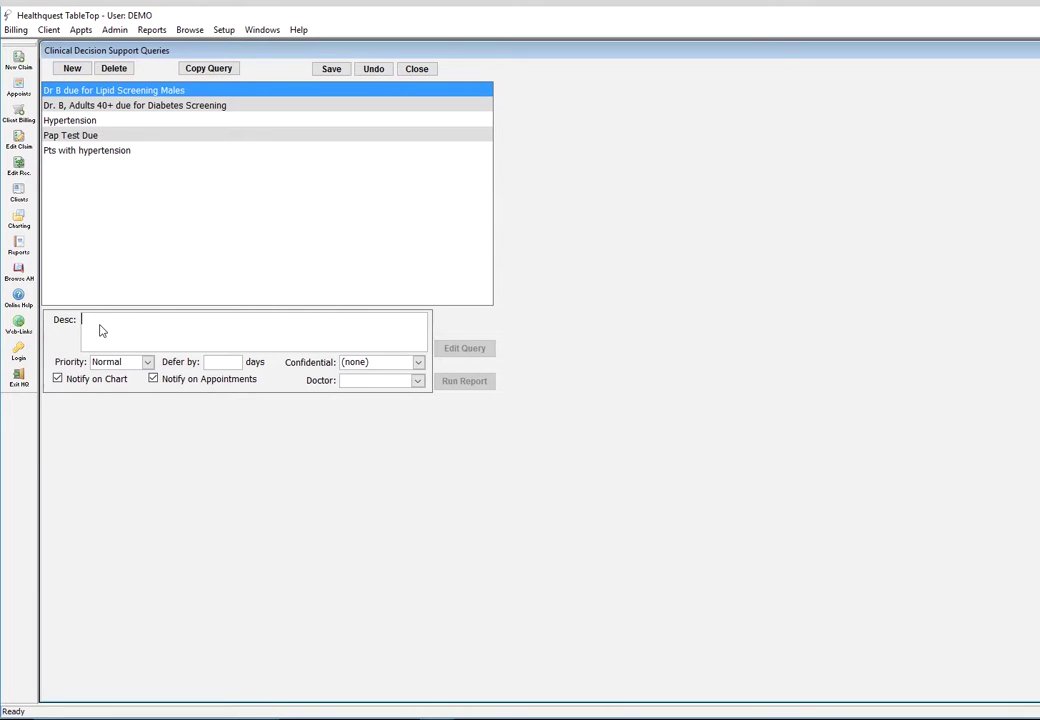
{"action": "type", "text": "Diabetes - No HbA1c in last 6 month"}
{"action": "left_click", "coordinate": [57, 379]}
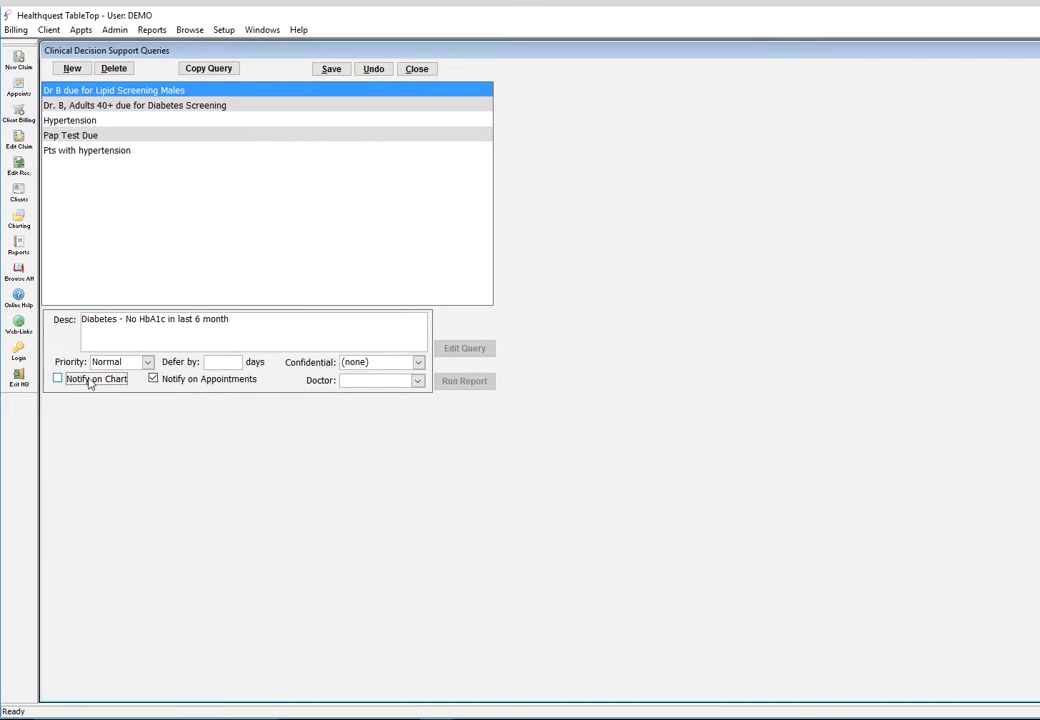
{"action": "left_click", "coordinate": [153, 379]}
{"action": "left_click", "coordinate": [336, 70]}
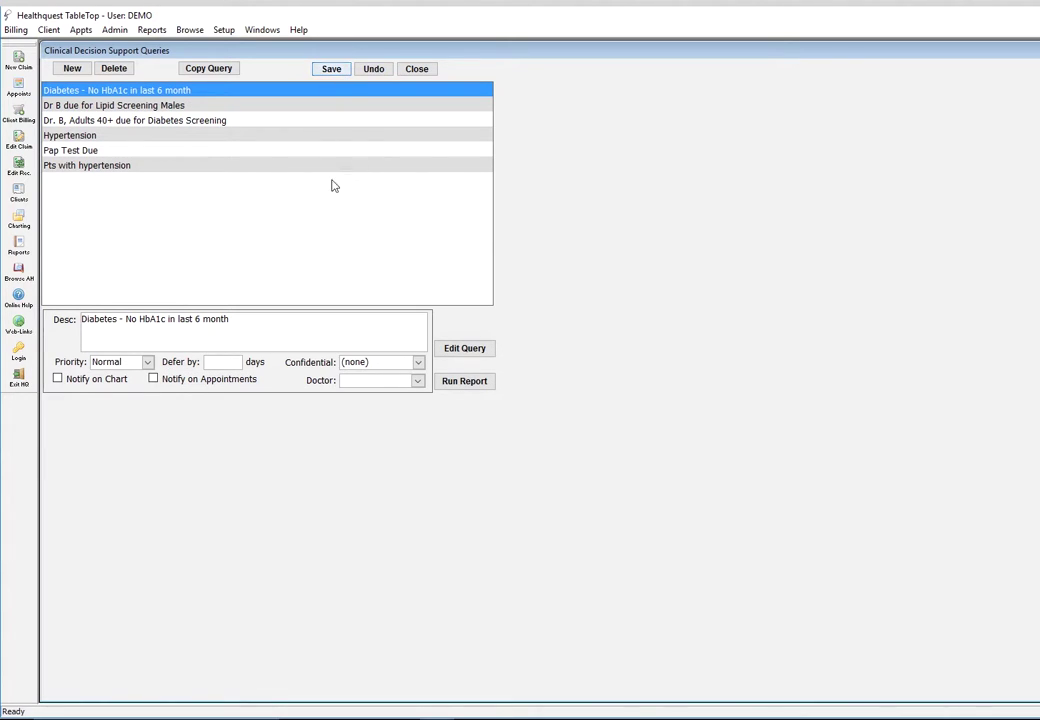
Start a new Clients criteria line filtered to client type Valid Alberta Patient.
{"action": "left_click", "coordinate": [464, 350]}
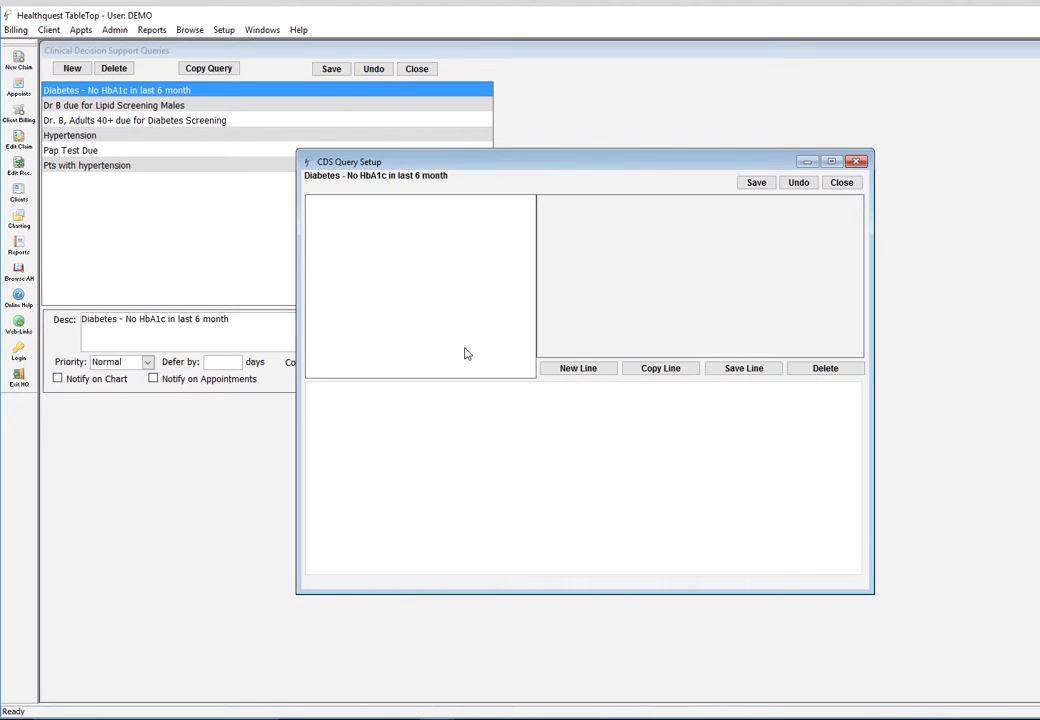
{"action": "left_click", "coordinate": [580, 370]}
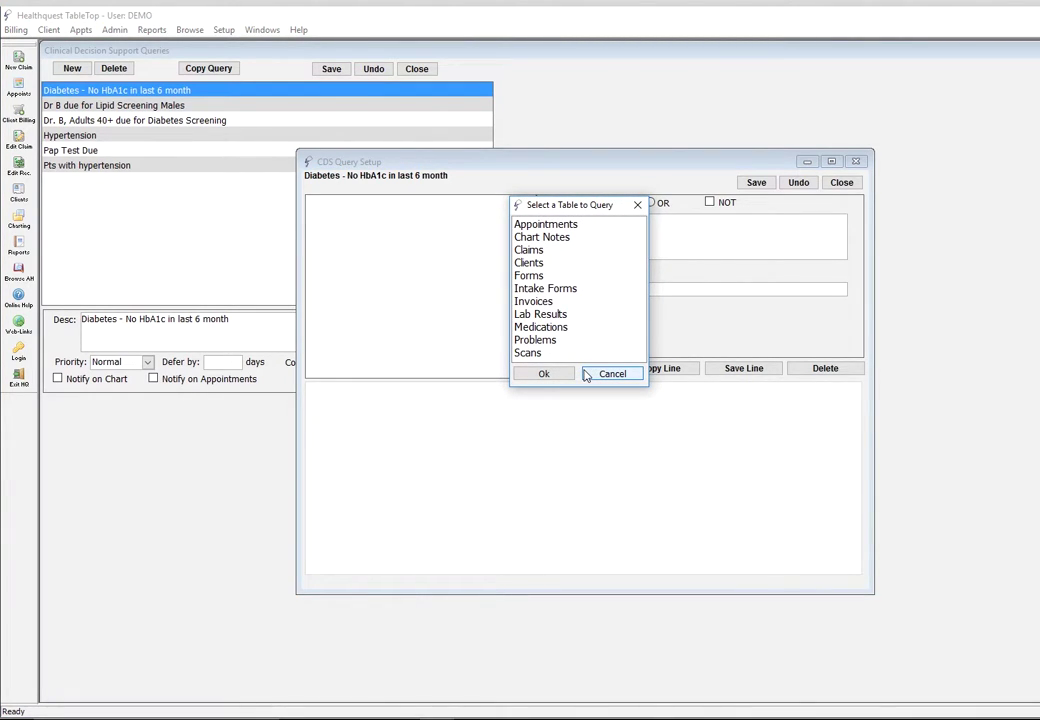
{"action": "left_click", "coordinate": [530, 262]}
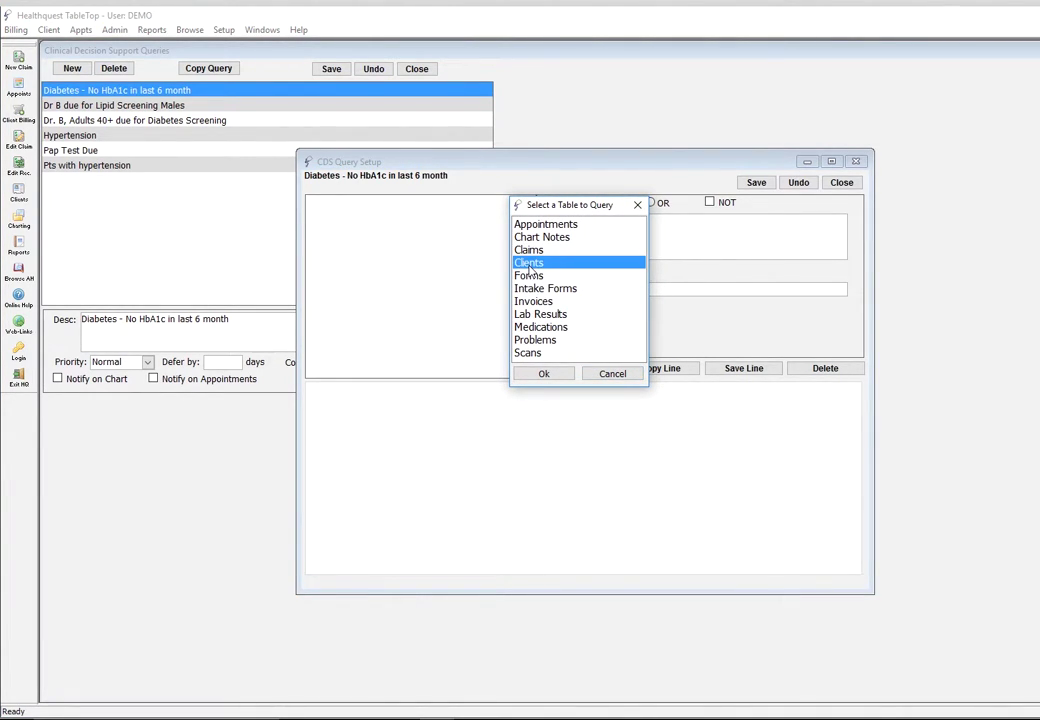
{"action": "left_click", "coordinate": [544, 373]}
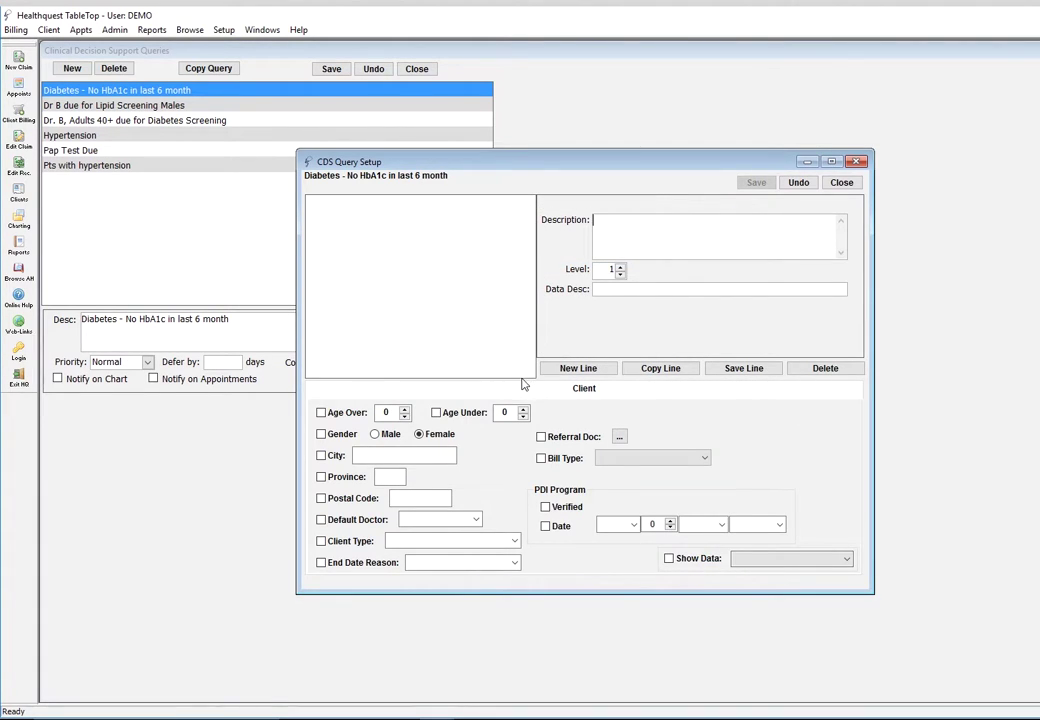
{"action": "left_click", "coordinate": [321, 541]}
{"action": "left_click", "coordinate": [513, 541]}
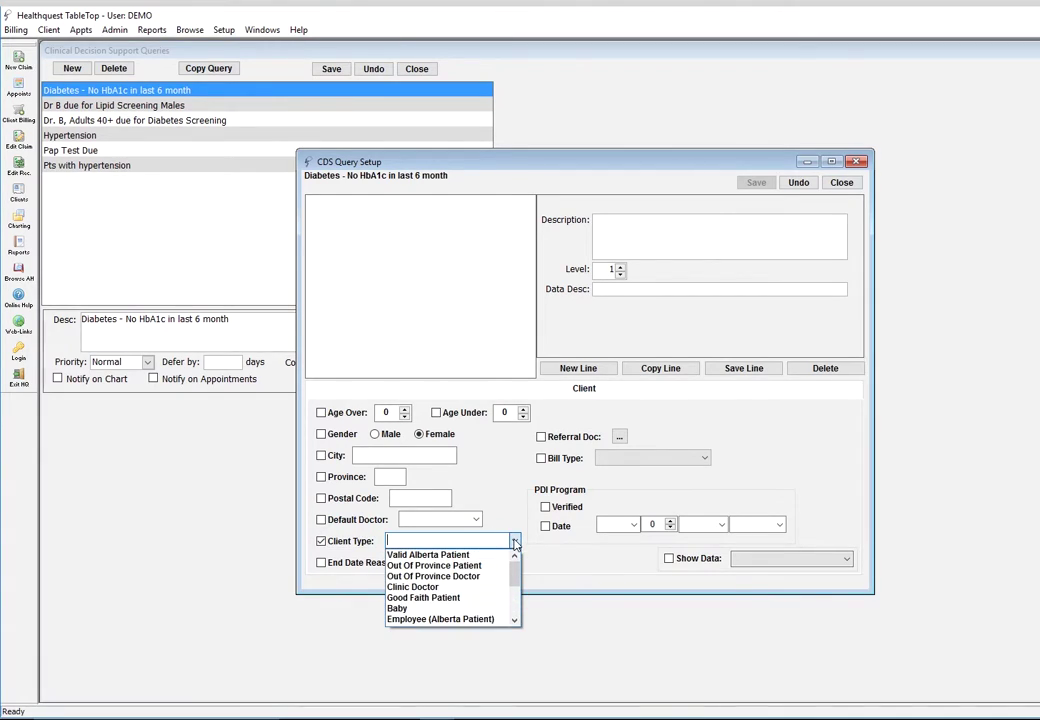
{"action": "left_click", "coordinate": [491, 556]}
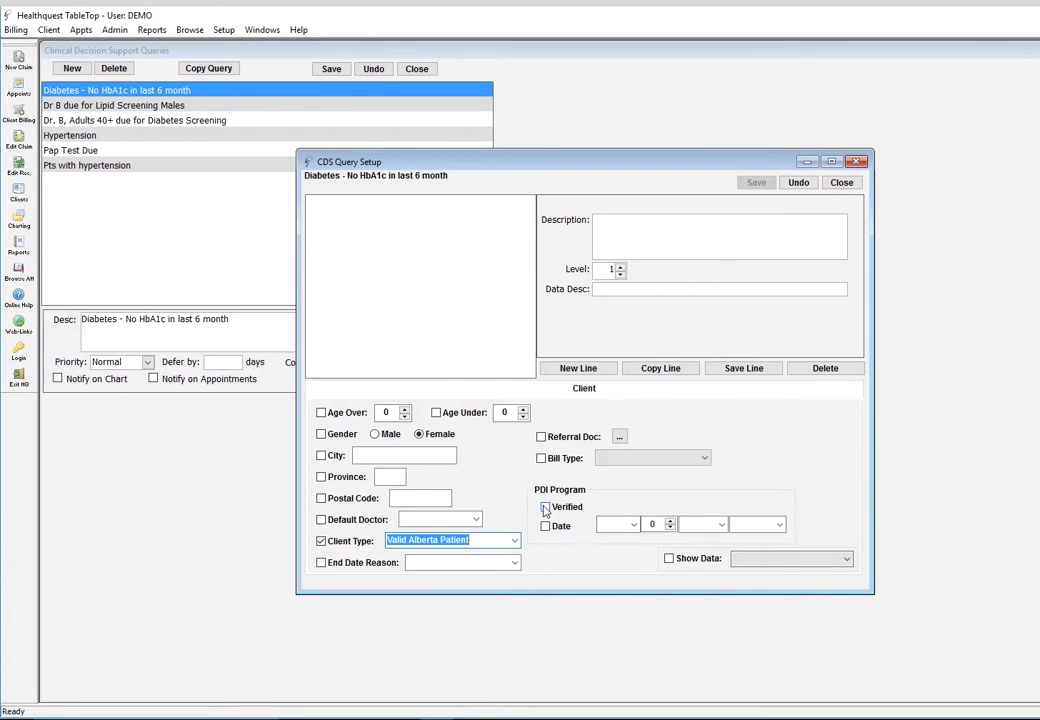
Limit the client line to ages over 18 and under 115, and save the line.
{"action": "left_click", "coordinate": [321, 412]}
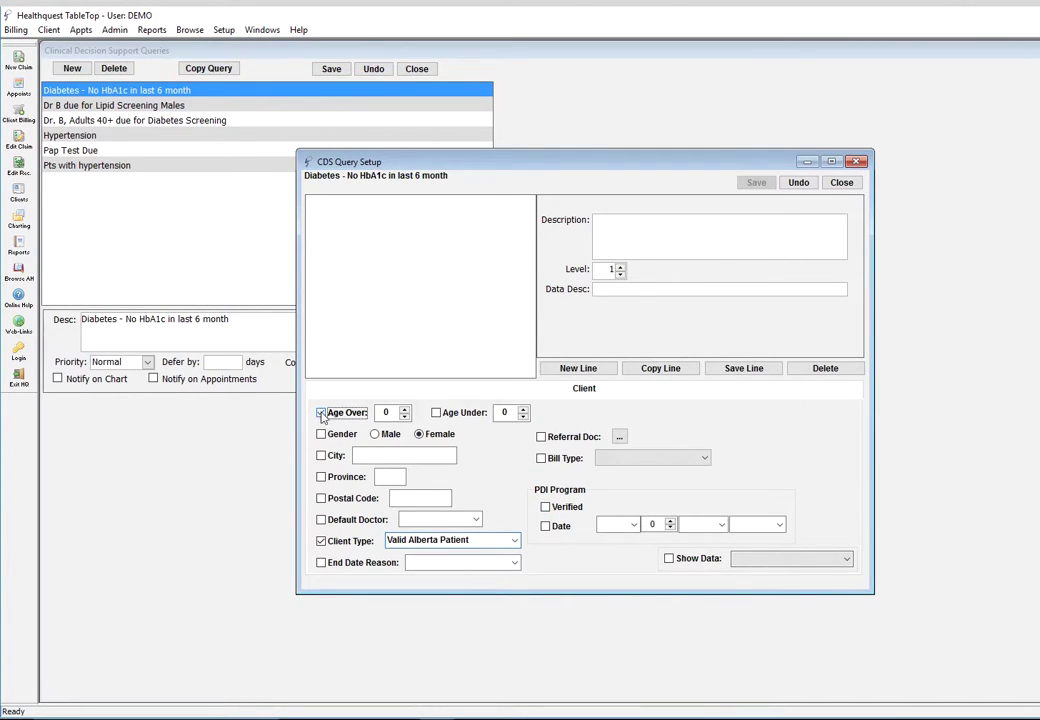
{"action": "double_click", "coordinate": [384, 412]}
{"action": "type", "text": "18"}
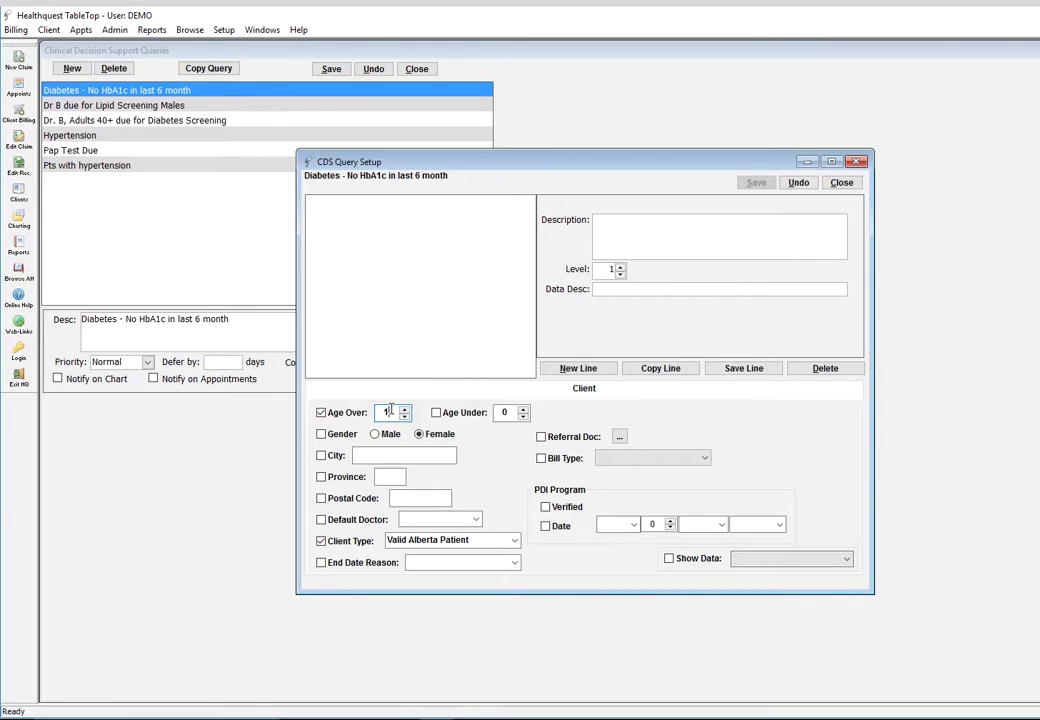
{"action": "left_click", "coordinate": [436, 412]}
{"action": "double_click", "coordinate": [507, 412]}
{"action": "type", "text": "115"}
{"action": "left_click", "coordinate": [746, 369]}
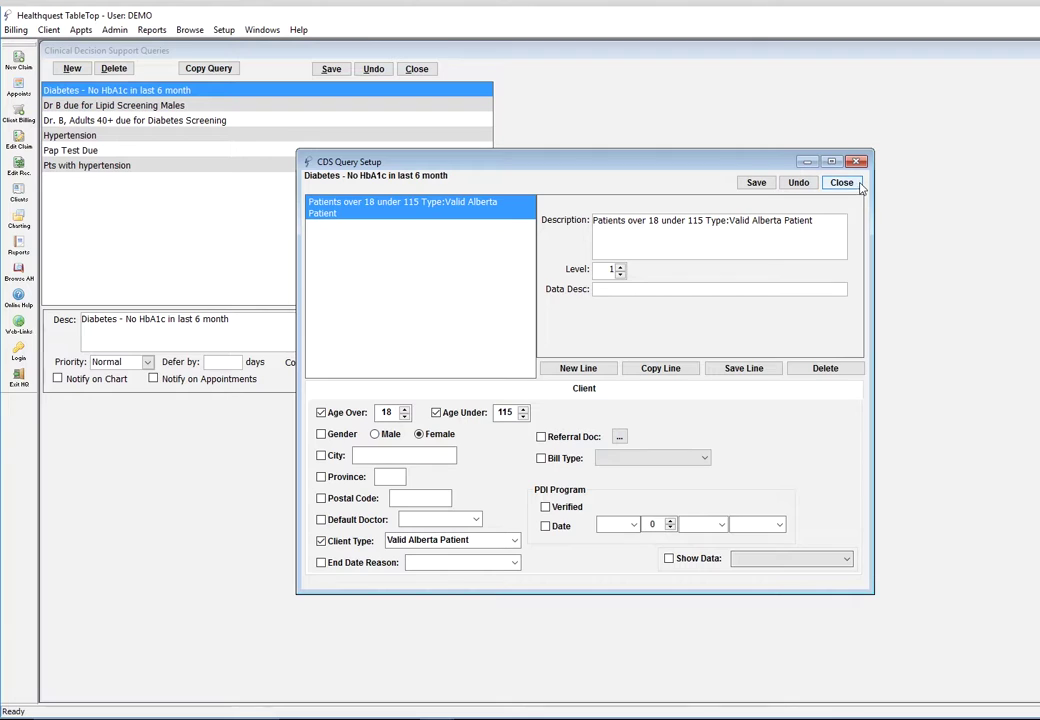
{"action": "left_click_drag", "start_coordinate": [598, 160], "coordinate": [819, 139]}
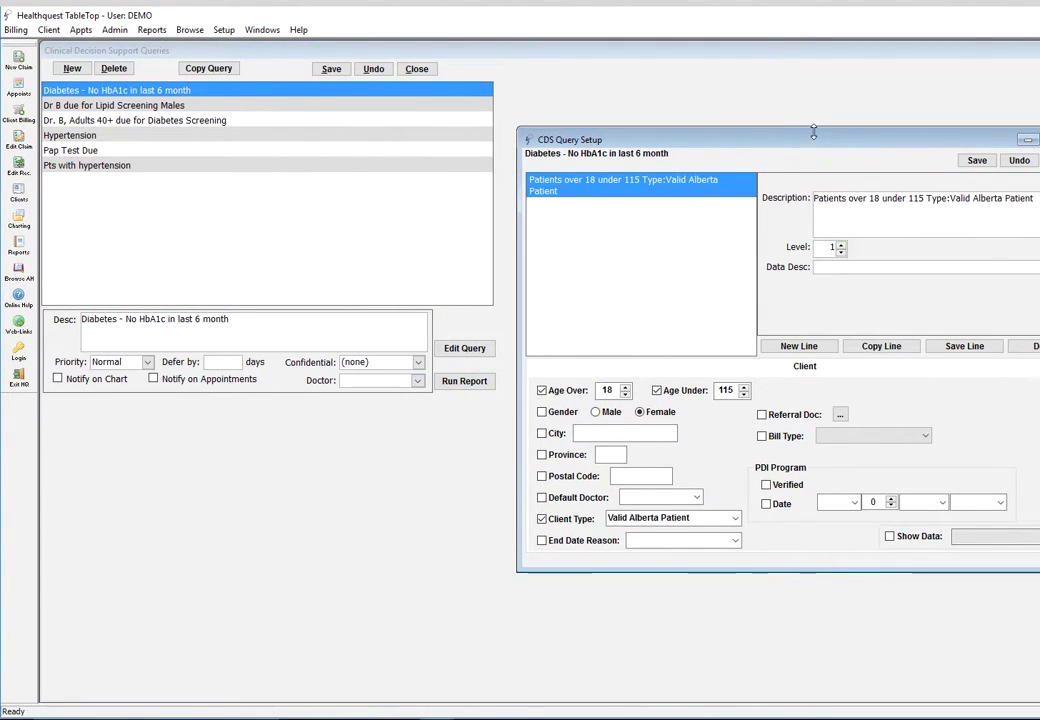
{"action": "left_click_drag", "start_coordinate": [813, 131], "coordinate": [433, 136]}
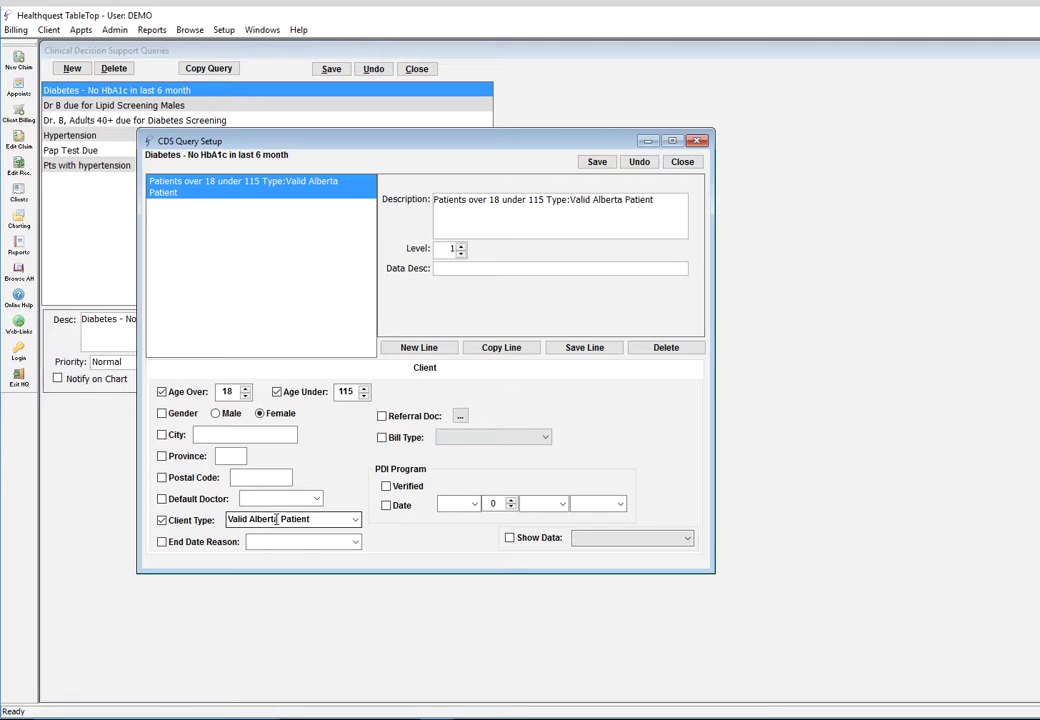
Add a Problems criteria line with Diabetes Mellitus as the problem type.
{"action": "left_click", "coordinate": [407, 349]}
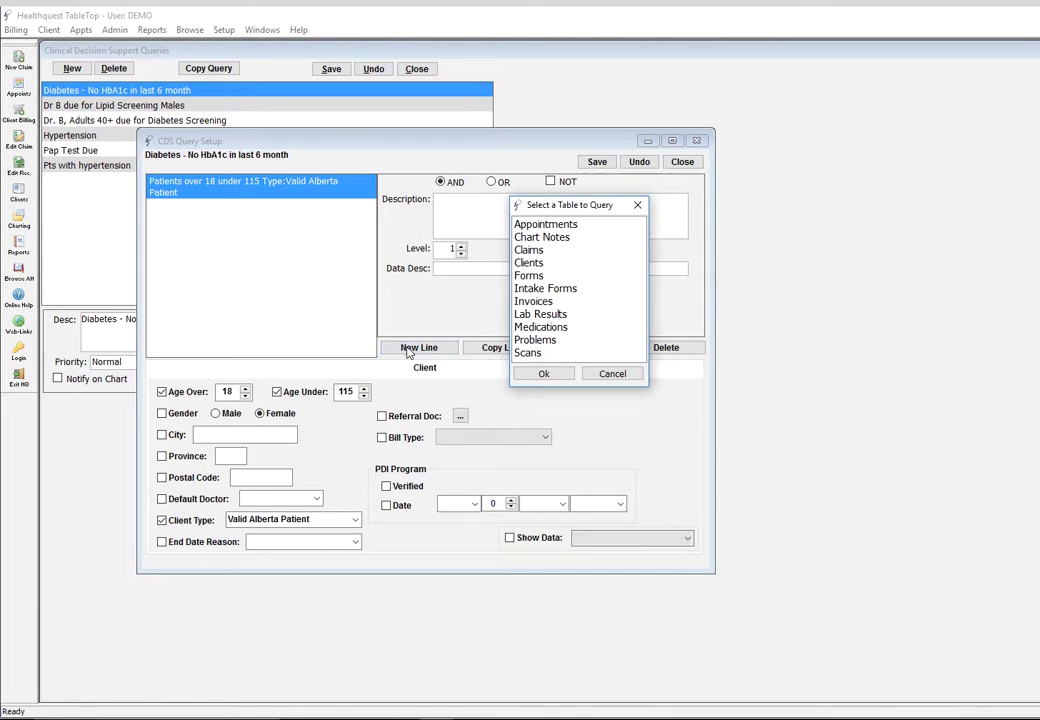
{"action": "left_click", "coordinate": [531, 341]}
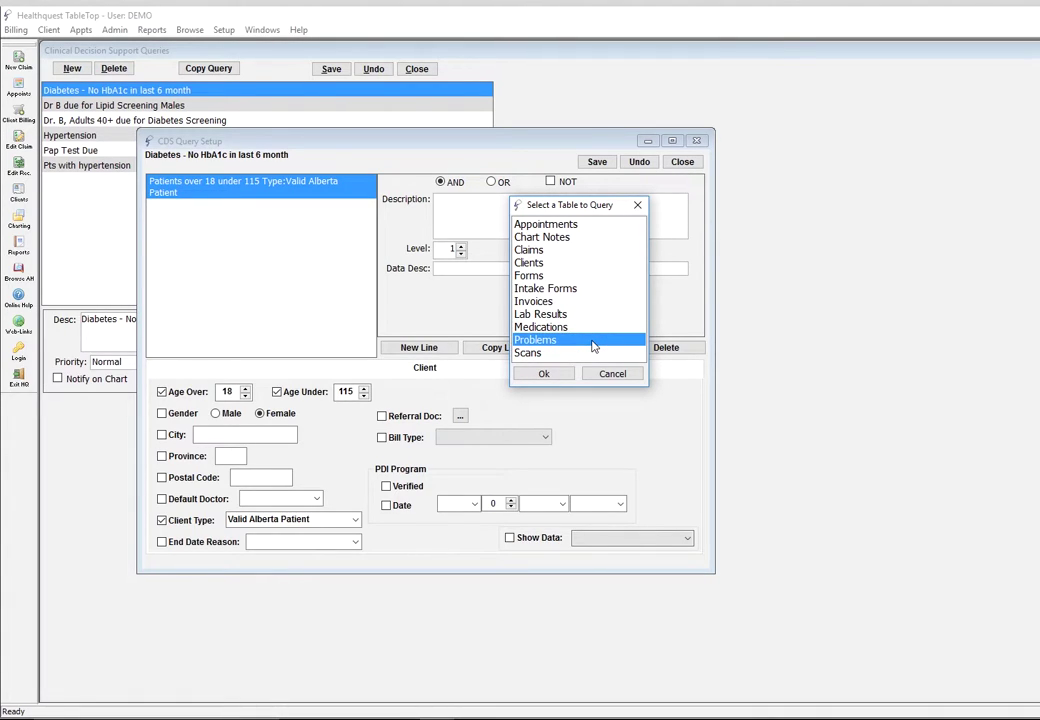
{"action": "left_click", "coordinate": [544, 375]}
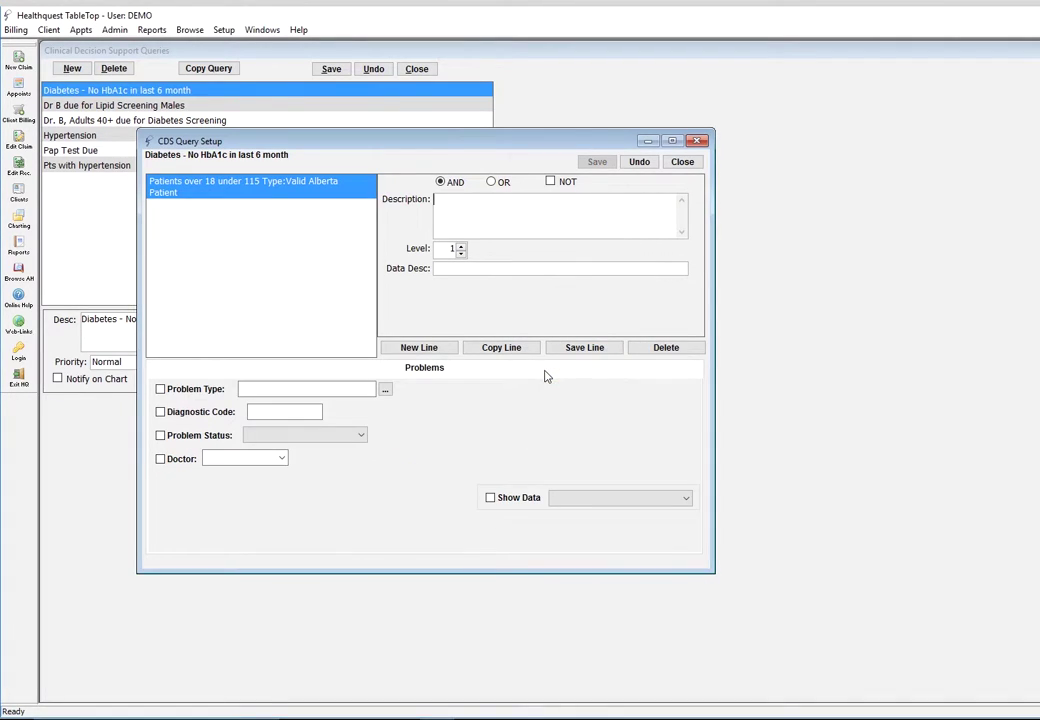
{"action": "left_click", "coordinate": [160, 389]}
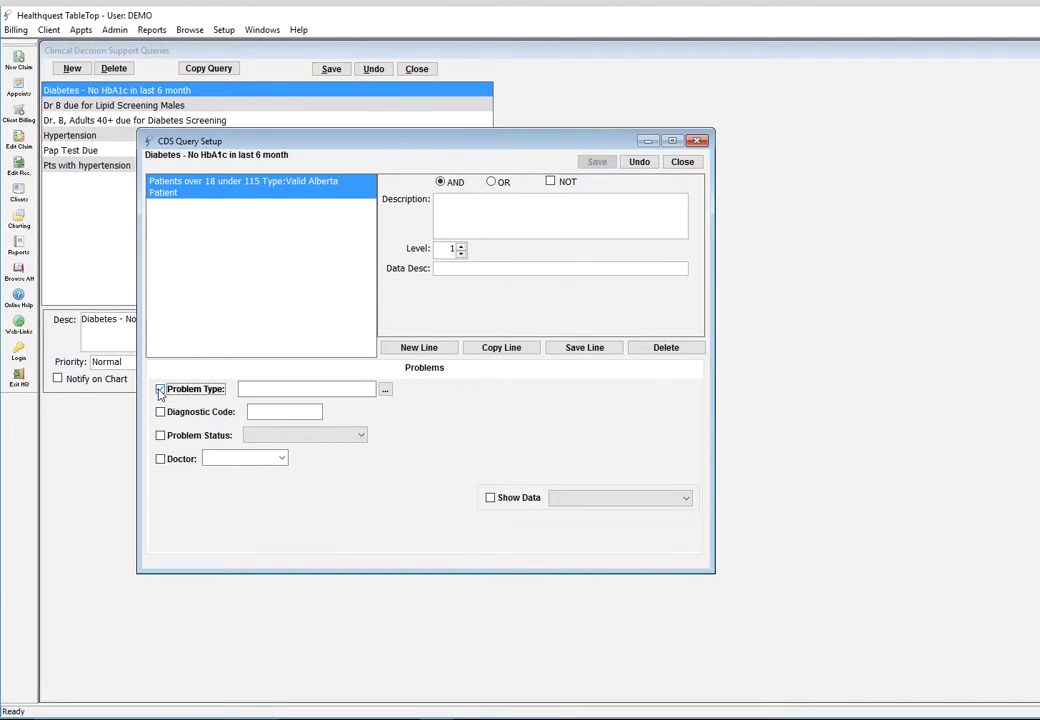
{"action": "left_click", "coordinate": [385, 389]}
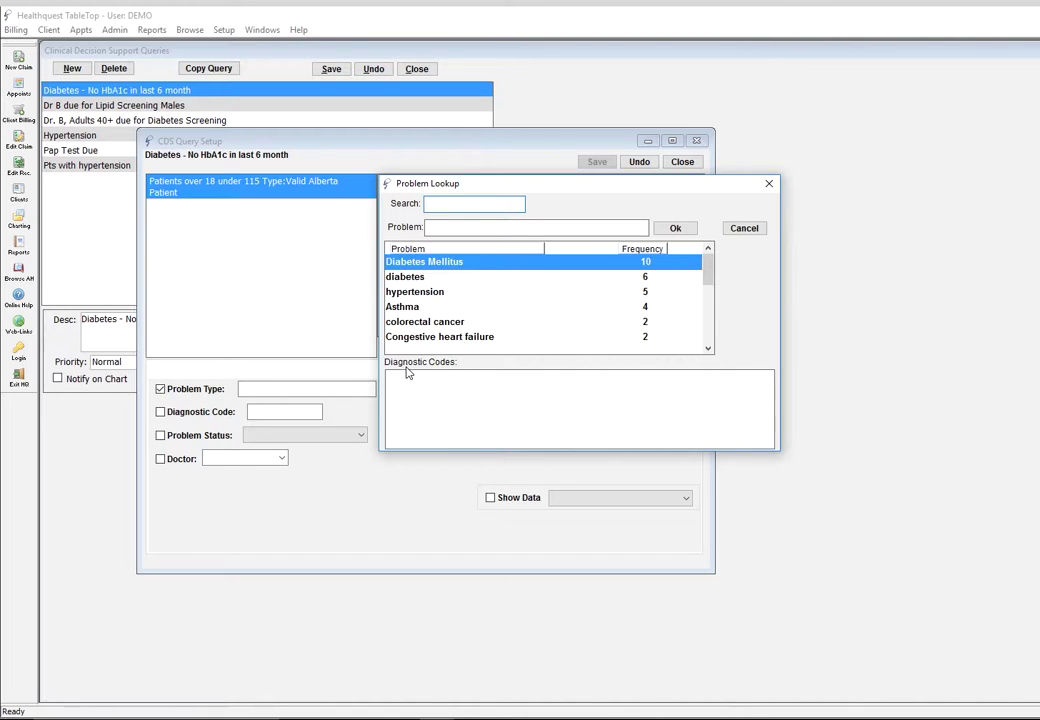
{"action": "double_click", "coordinate": [441, 263]}
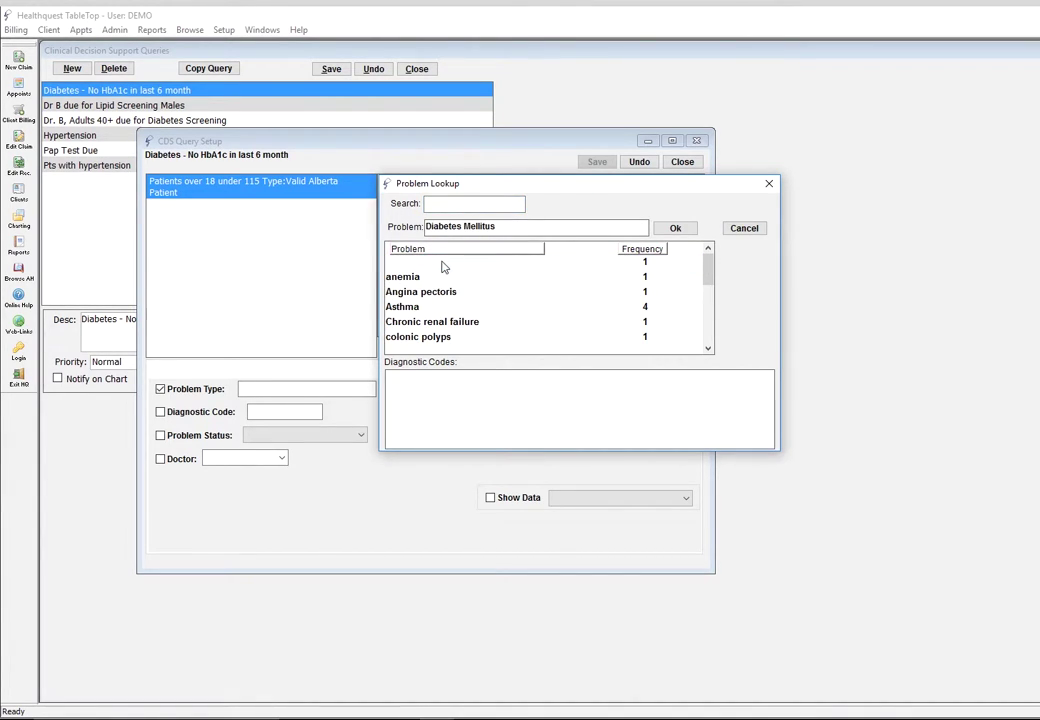
{"action": "left_click", "coordinate": [674, 228]}
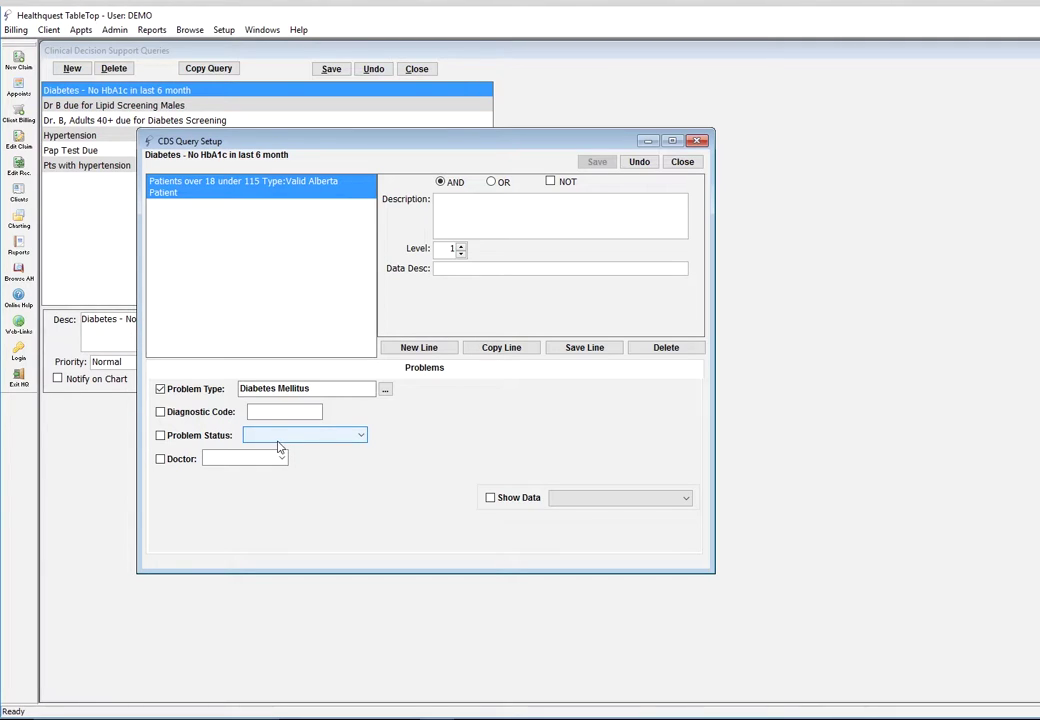
Require problem status Active, then save the line and the query.
{"action": "left_click", "coordinate": [162, 437]}
{"action": "left_click", "coordinate": [360, 435]}
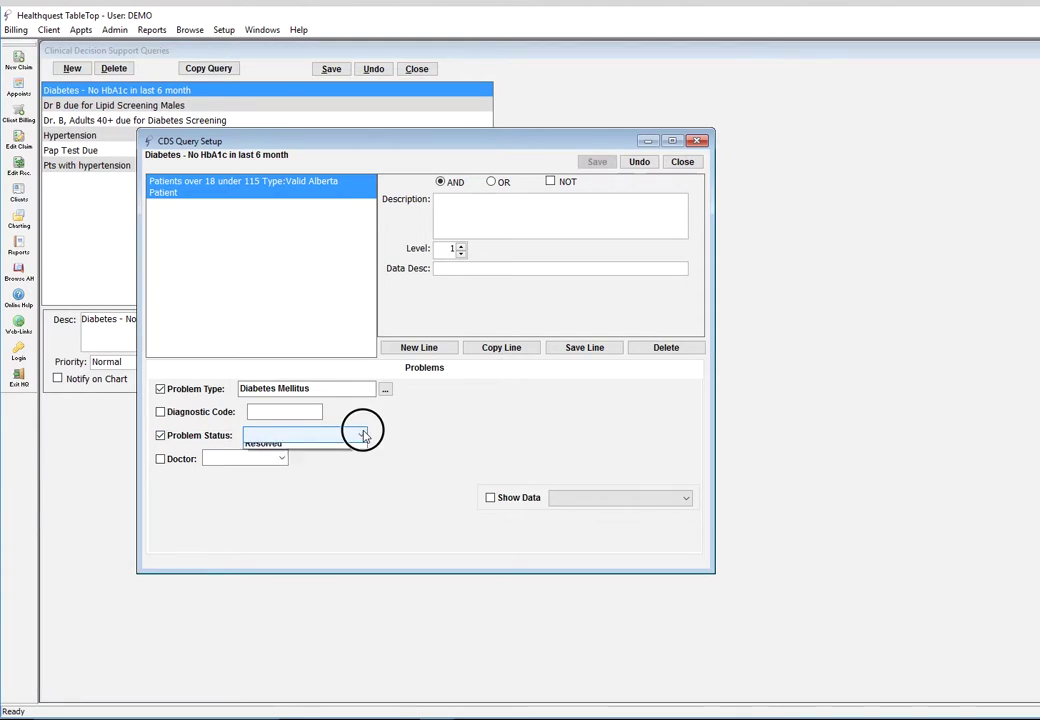
{"action": "left_click", "coordinate": [349, 450]}
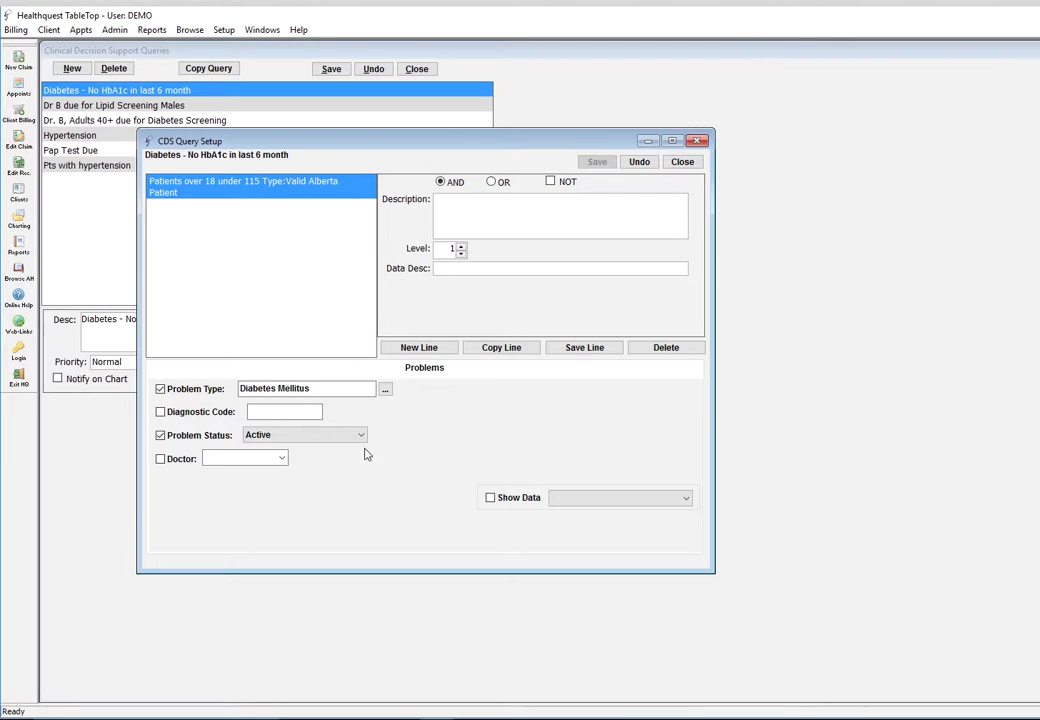
{"action": "left_click", "coordinate": [582, 348]}
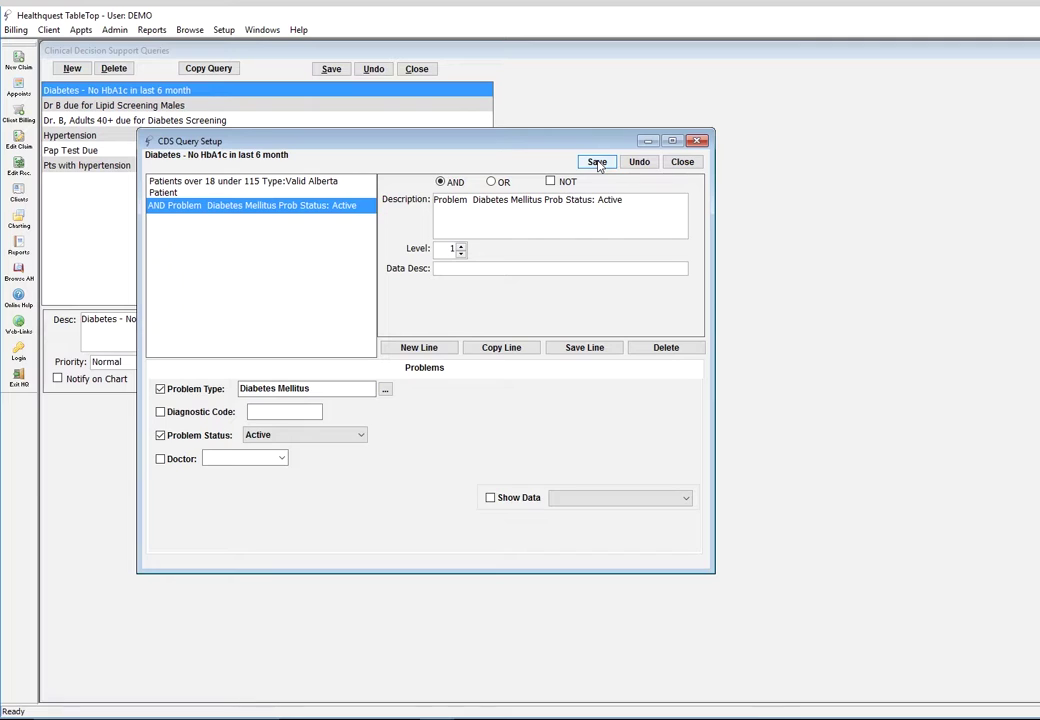
{"action": "left_click", "coordinate": [597, 162]}
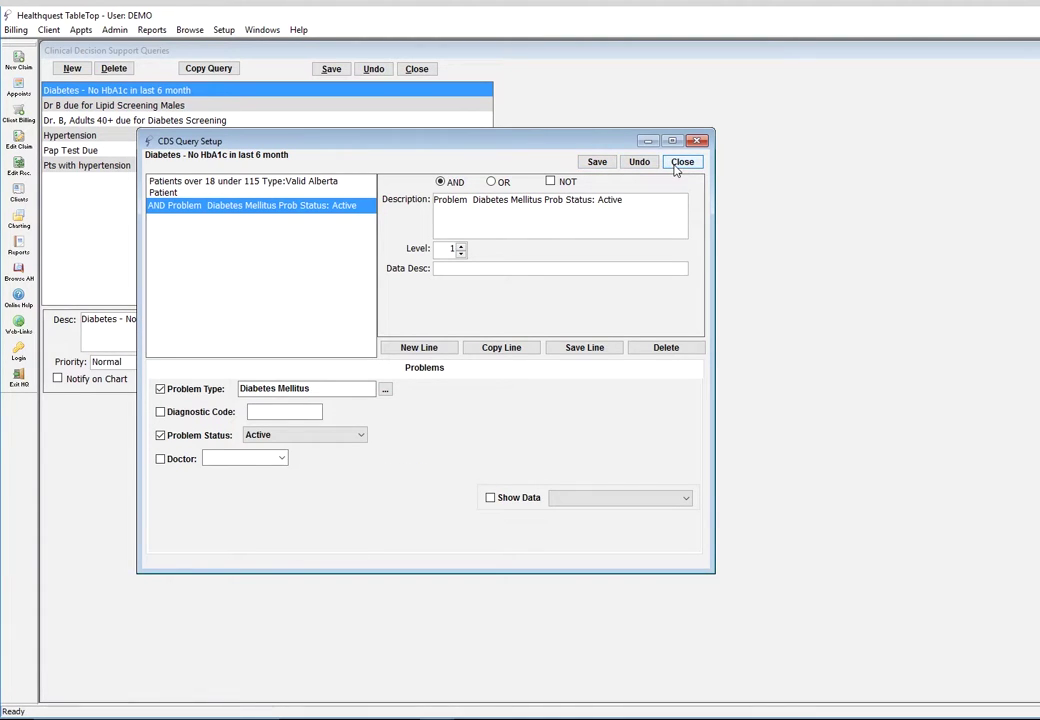
{"action": "left_click_drag", "start_coordinate": [548, 144], "coordinate": [873, 150]}
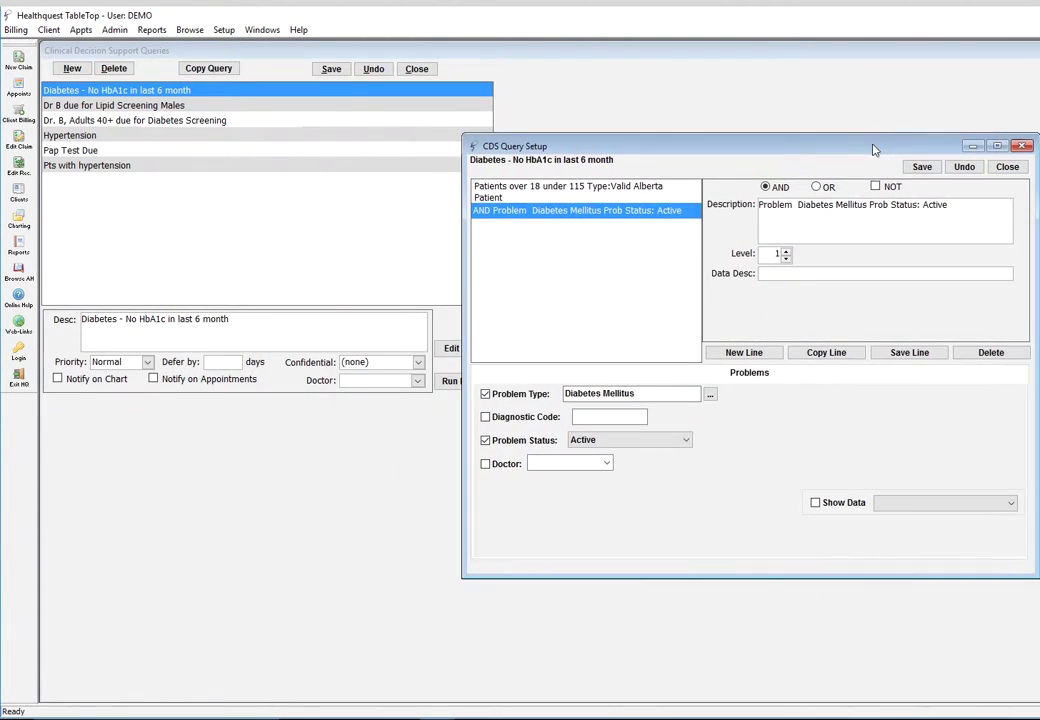
{"action": "left_click_drag", "start_coordinate": [643, 144], "coordinate": [445, 161]}
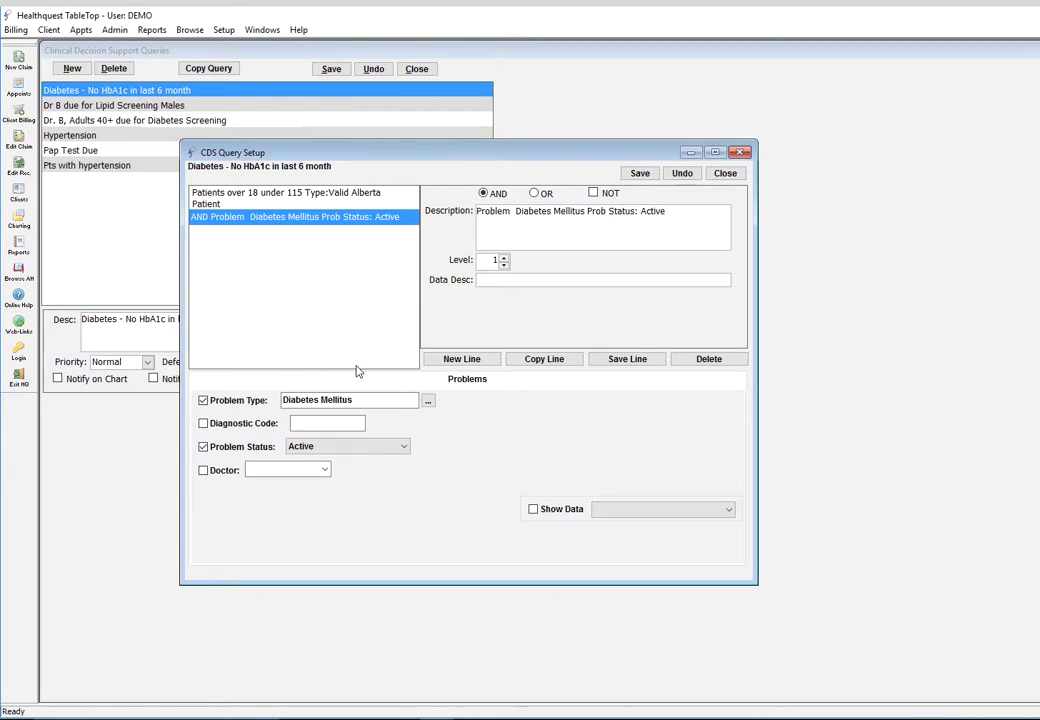
Add a Lab Results criteria line with result date Under 6 Months.
{"action": "left_click", "coordinate": [478, 360]}
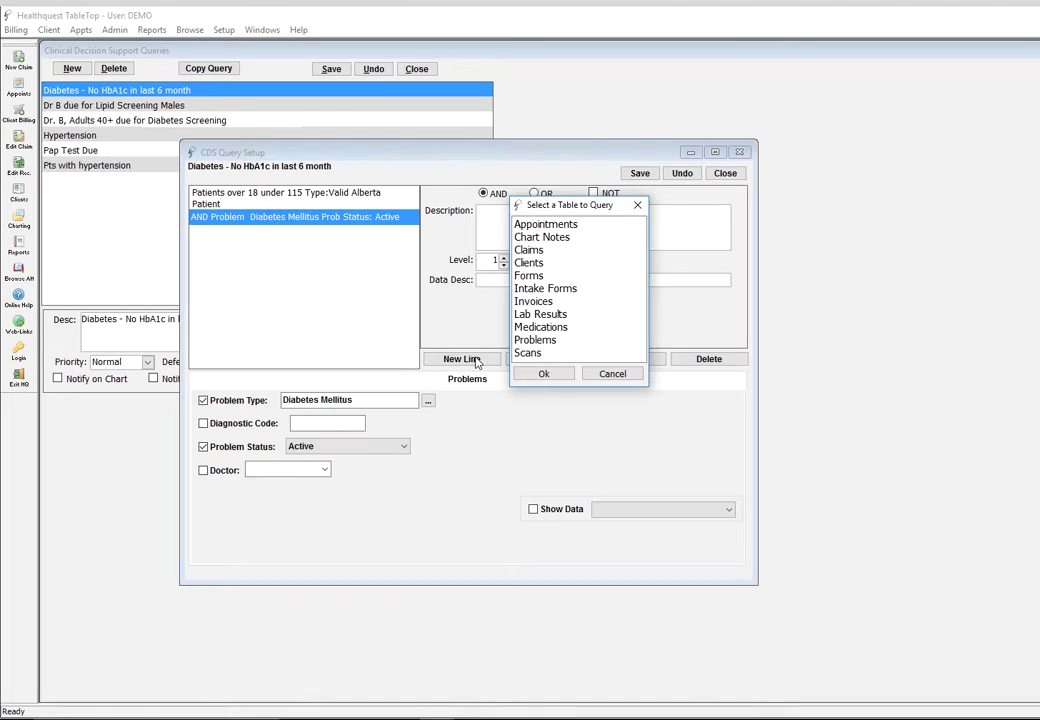
{"action": "left_click", "coordinate": [533, 313]}
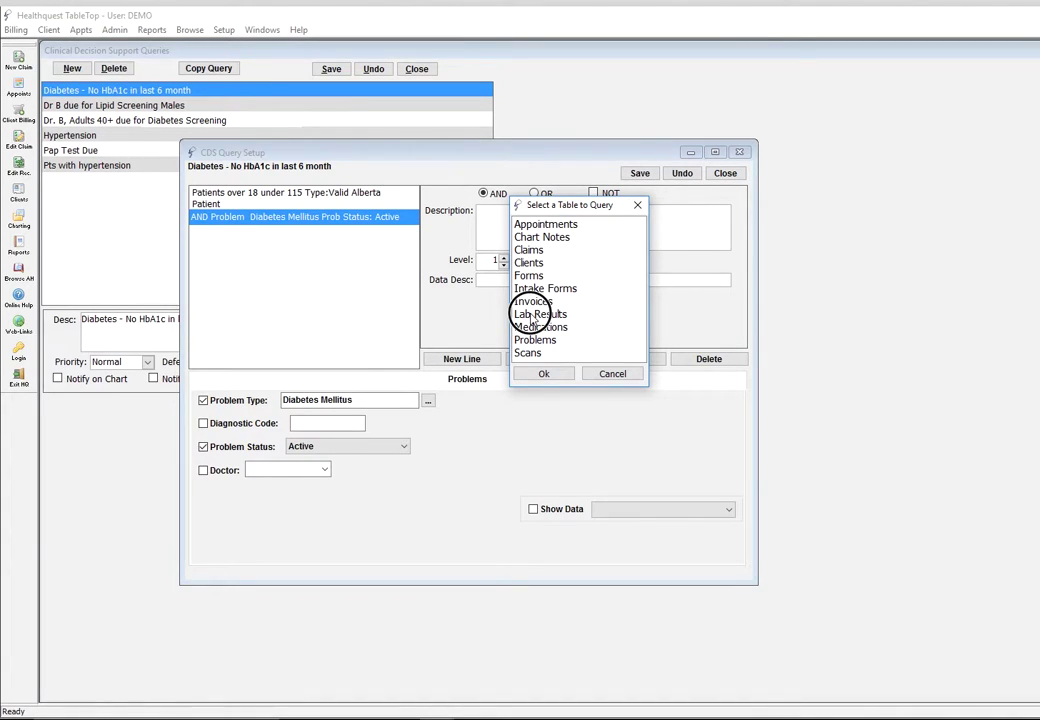
{"action": "left_click", "coordinate": [543, 374]}
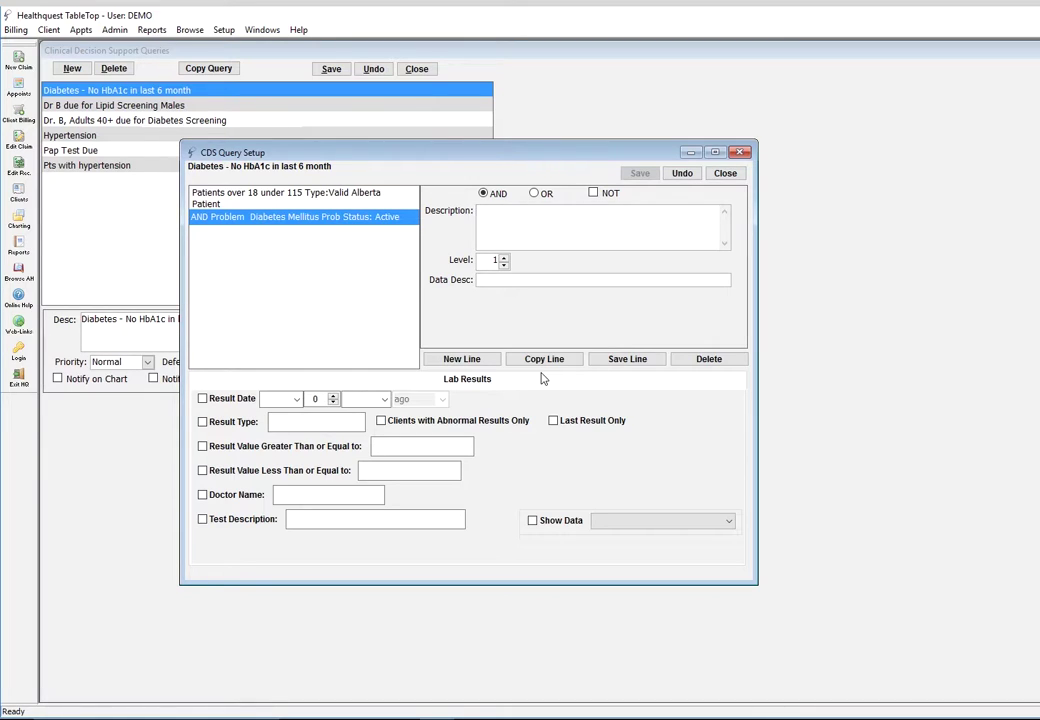
{"action": "left_click", "coordinate": [203, 398]}
{"action": "left_click", "coordinate": [295, 399]}
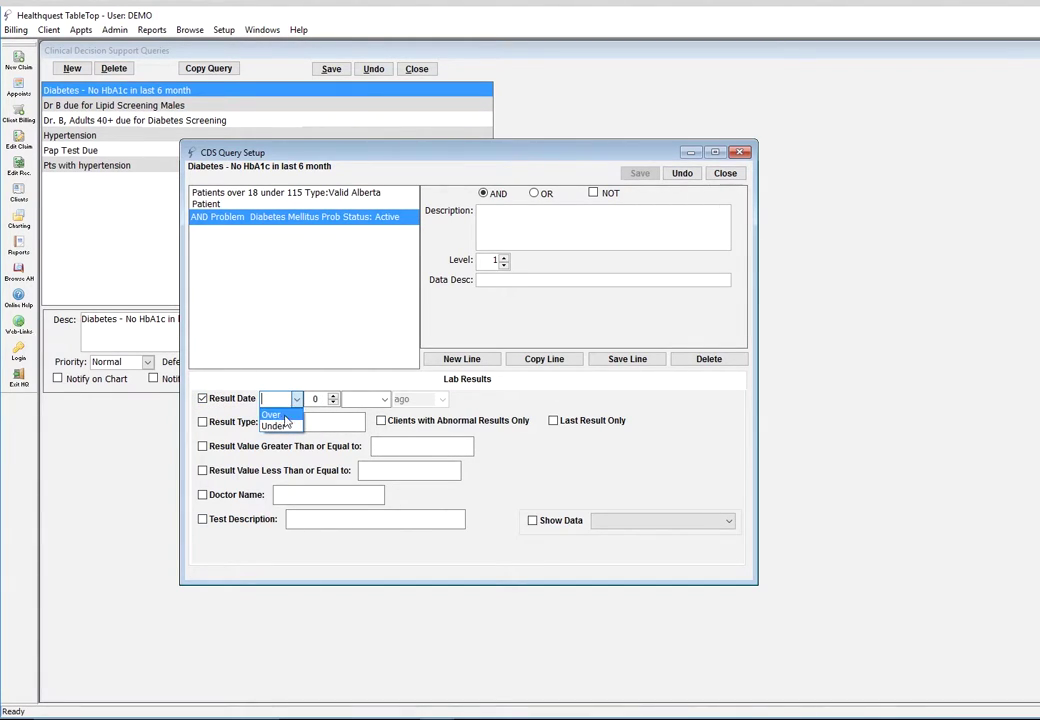
{"action": "left_click", "coordinate": [280, 425]}
{"action": "left_click", "coordinate": [323, 400]}
{"action": "type", "text": "6"}
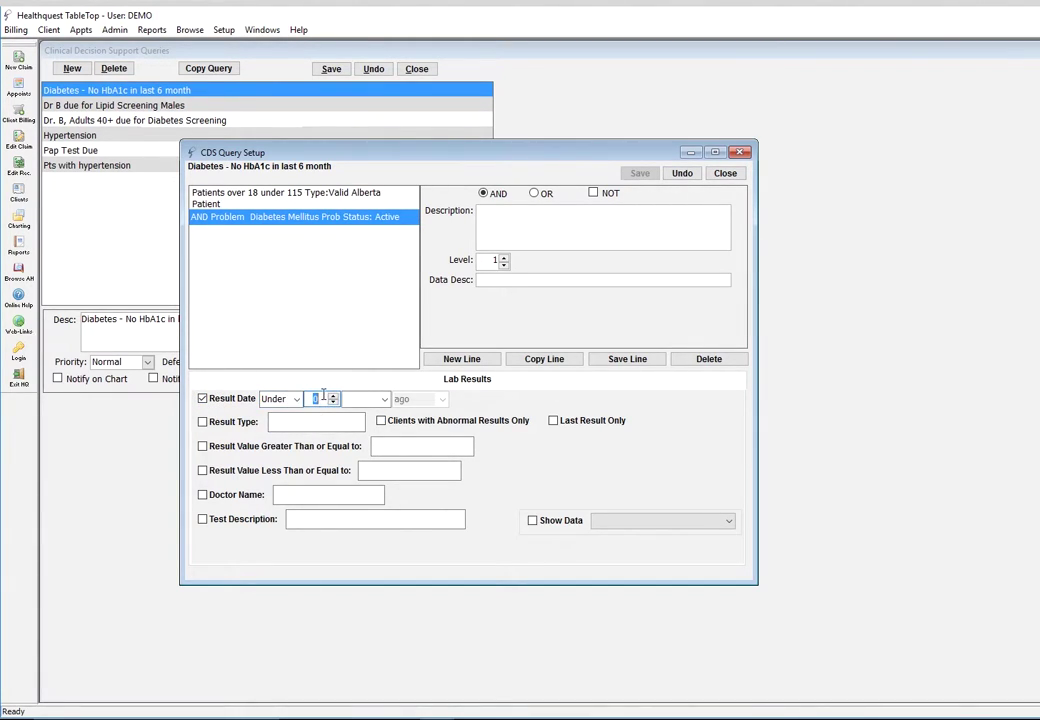
{"action": "left_click", "coordinate": [384, 399]}
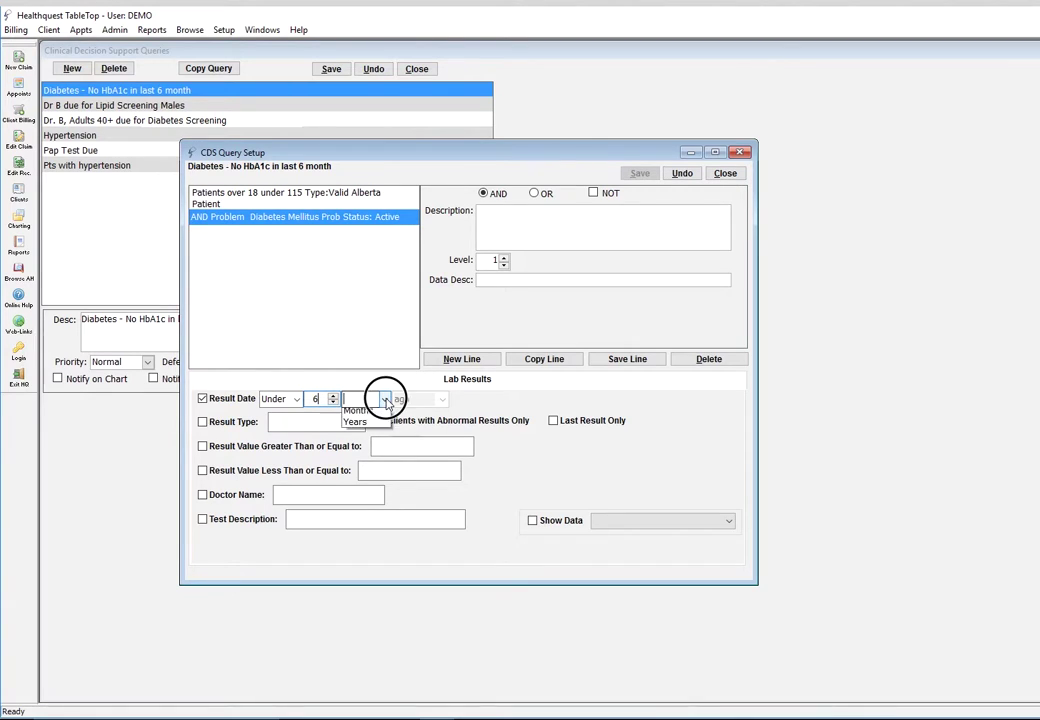
{"action": "left_click", "coordinate": [370, 426]}
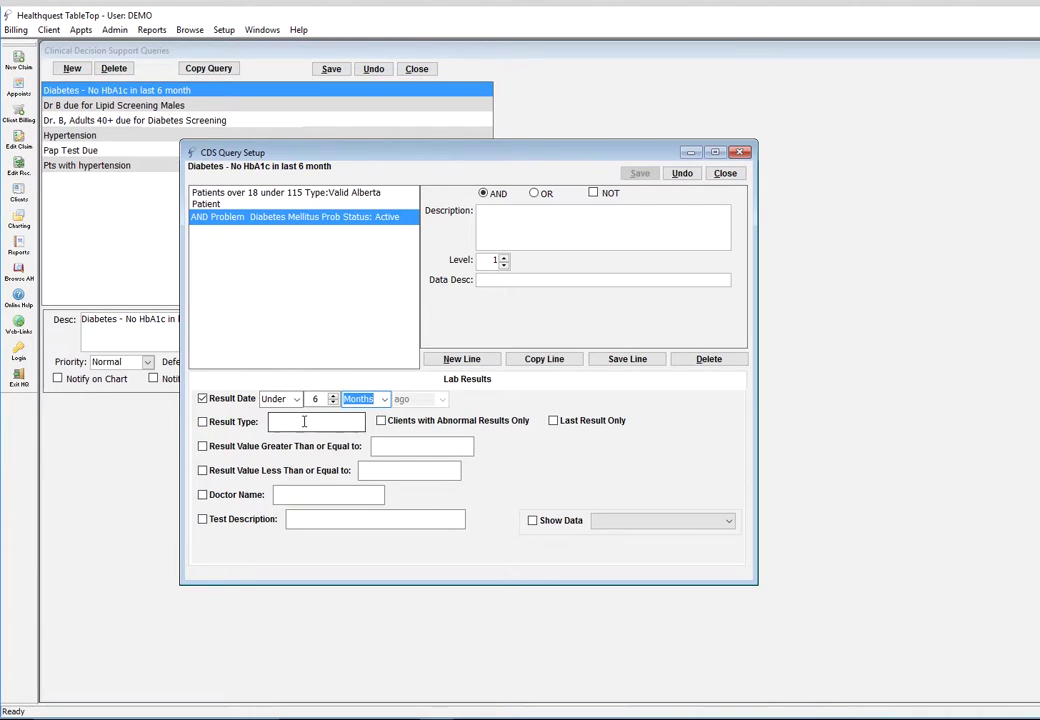
Set the test description to 'hemoglobin A1c', then save the line and the query.
{"action": "left_click", "coordinate": [295, 522]}
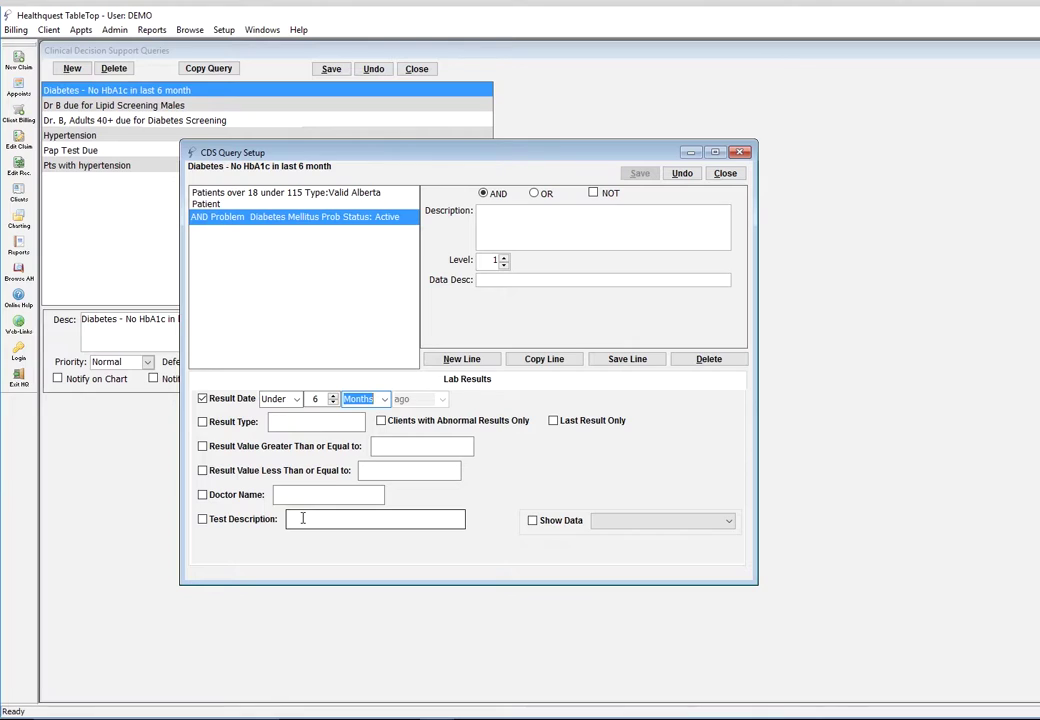
{"action": "left_click", "coordinate": [203, 520]}
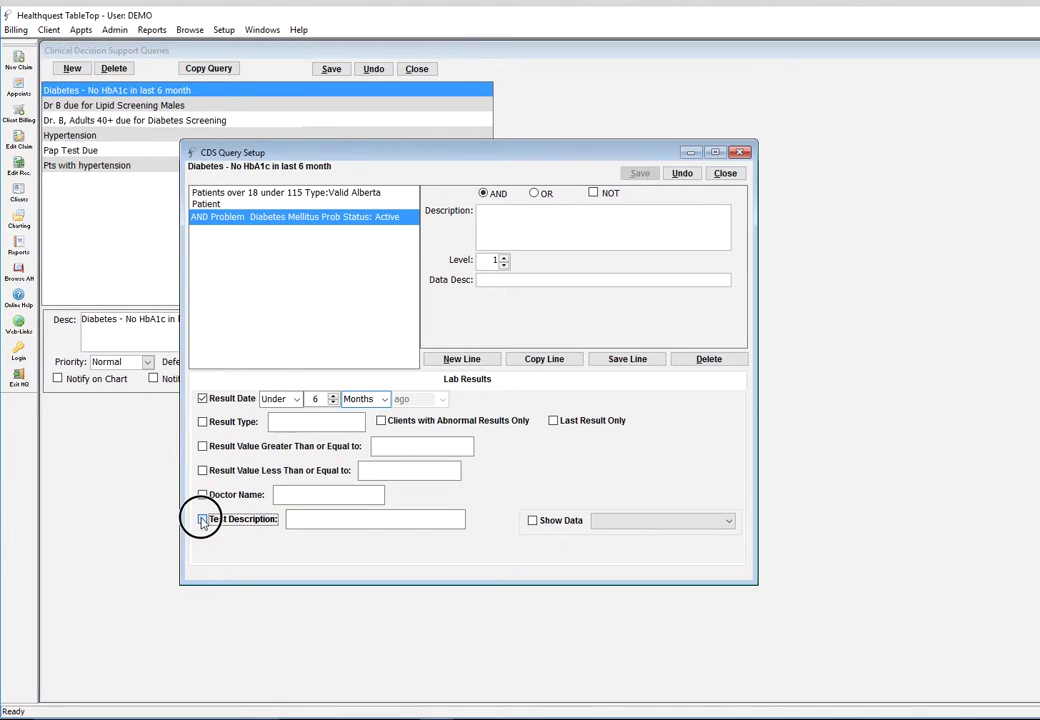
{"action": "left_click", "coordinate": [299, 521]}
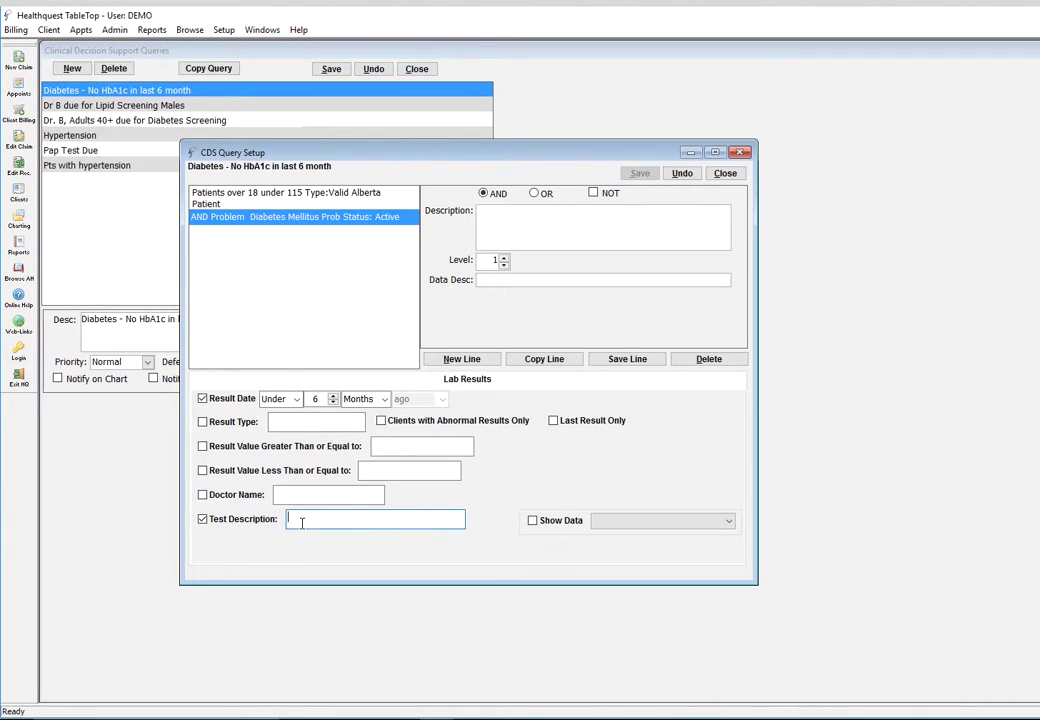
{"action": "type", "text": "hemoglobin A1c"}
{"action": "left_click", "coordinate": [651, 361]}
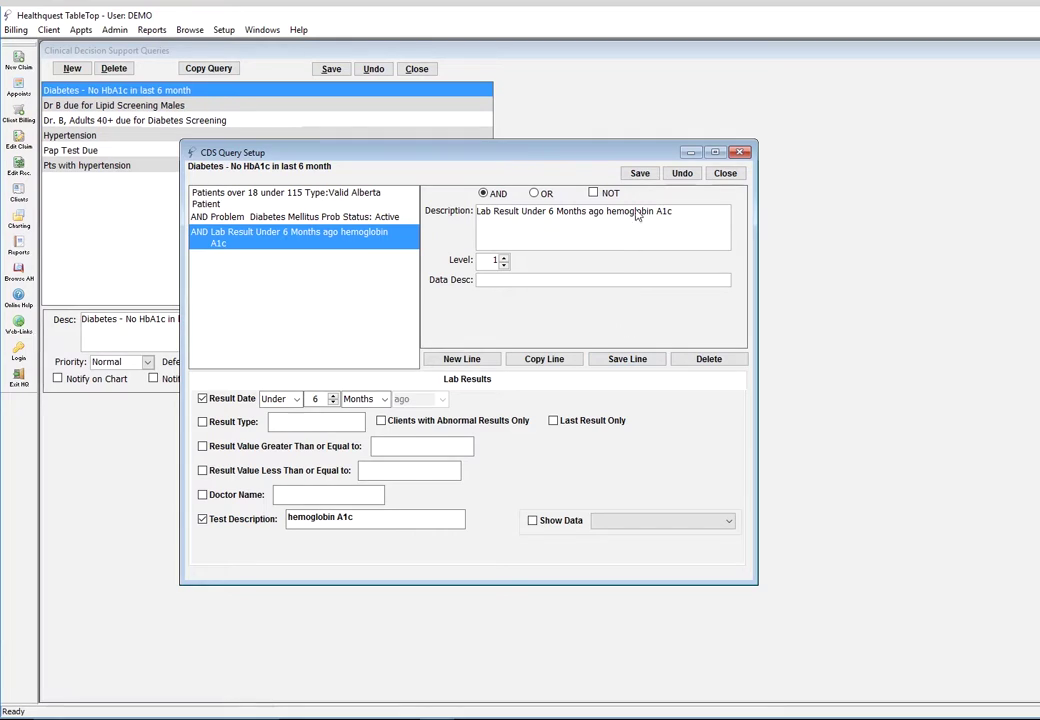
{"action": "left_click", "coordinate": [640, 174]}
{"action": "left_click_drag", "start_coordinate": [346, 155], "coordinate": [654, 162]}
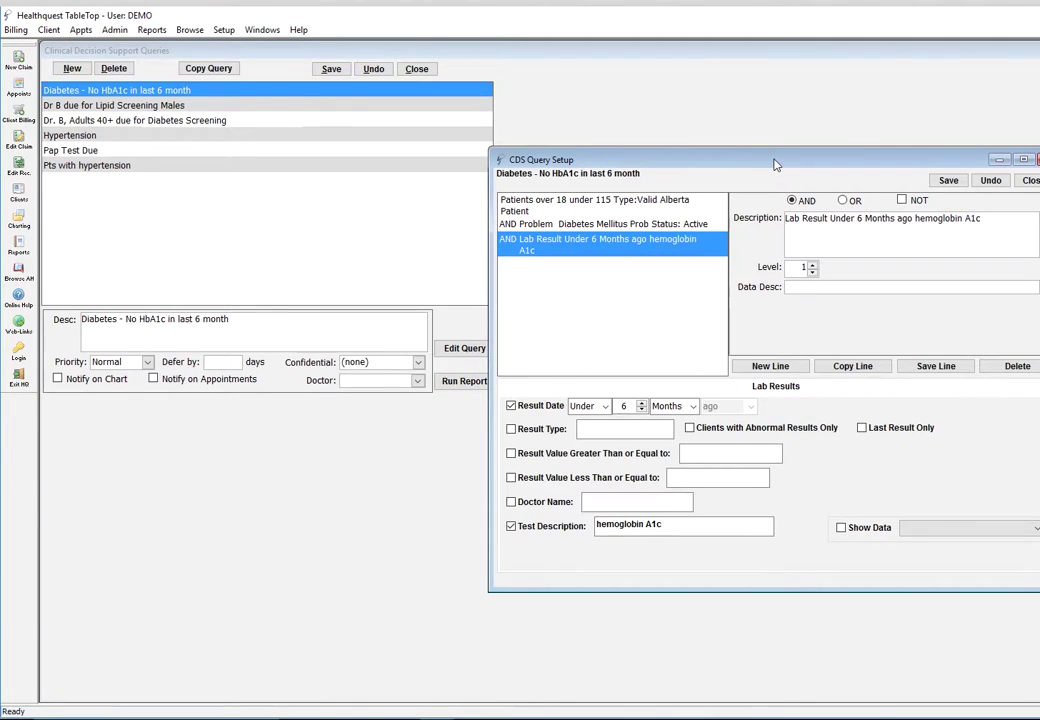
{"action": "left_click_drag", "start_coordinate": [774, 164], "coordinate": [421, 156]}
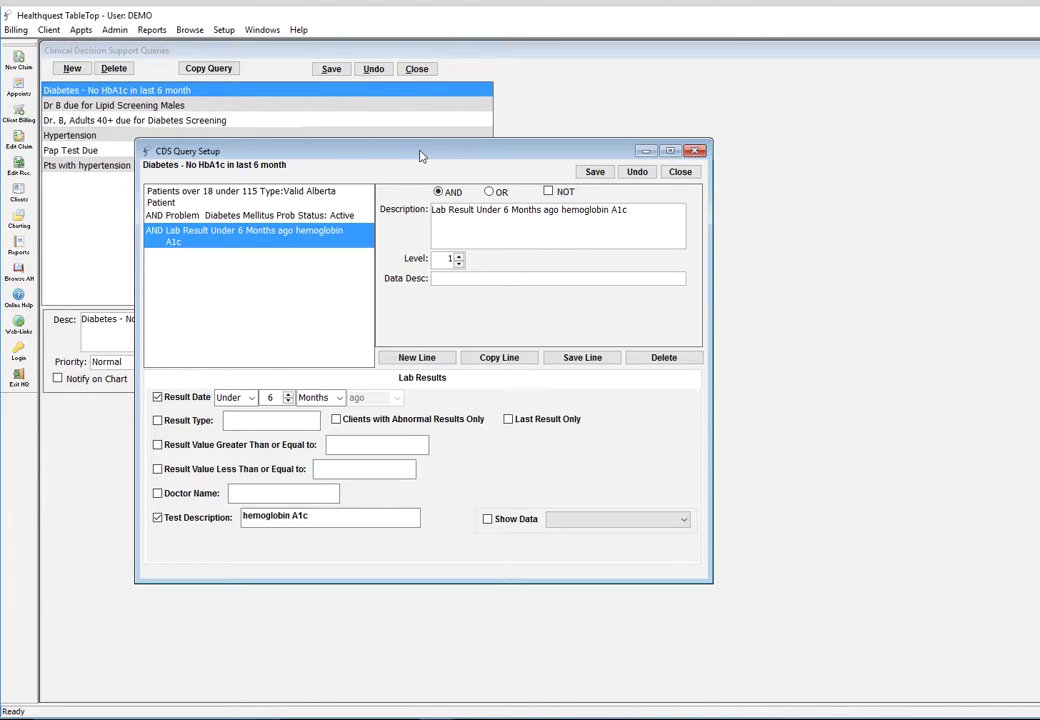
Negate the hemoglobin A1c lab result line with NOT, save it, and close the query setup.
{"action": "left_click", "coordinate": [199, 241]}
{"action": "left_click", "coordinate": [549, 192]}
{"action": "left_click", "coordinate": [588, 172]}
{"action": "left_click", "coordinate": [678, 173]}
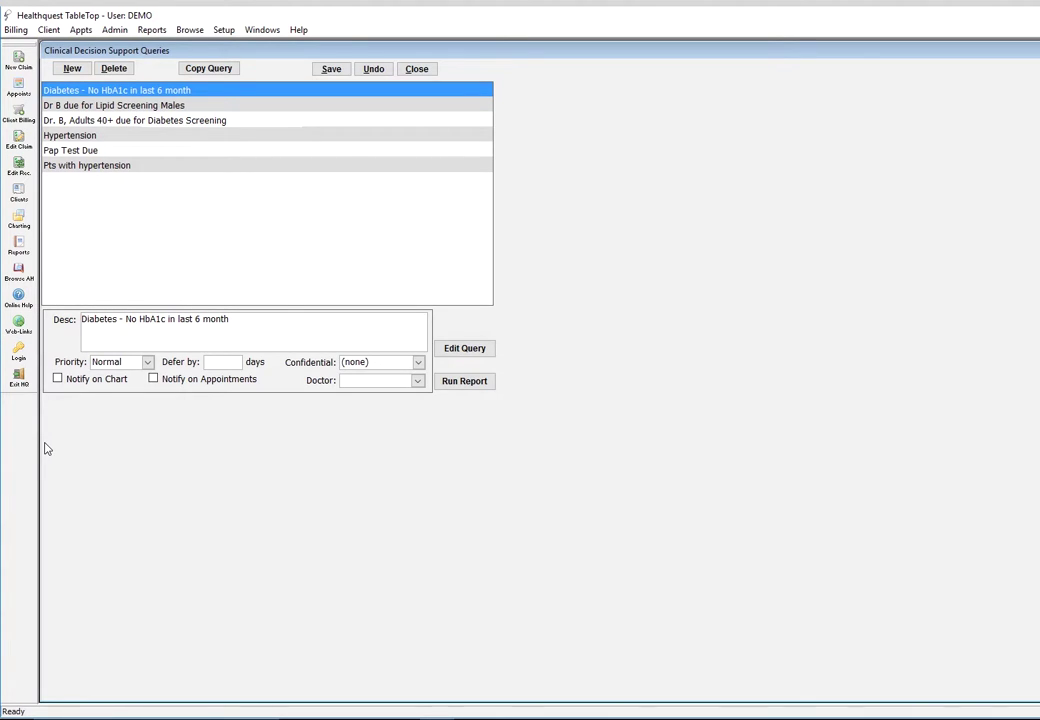
Tick Notify on Chart and Notify on Appointments for the 'Diabetes - No HbA1c in last 6 month' query.
{"action": "left_click", "coordinate": [58, 380]}
{"action": "left_click", "coordinate": [153, 380]}
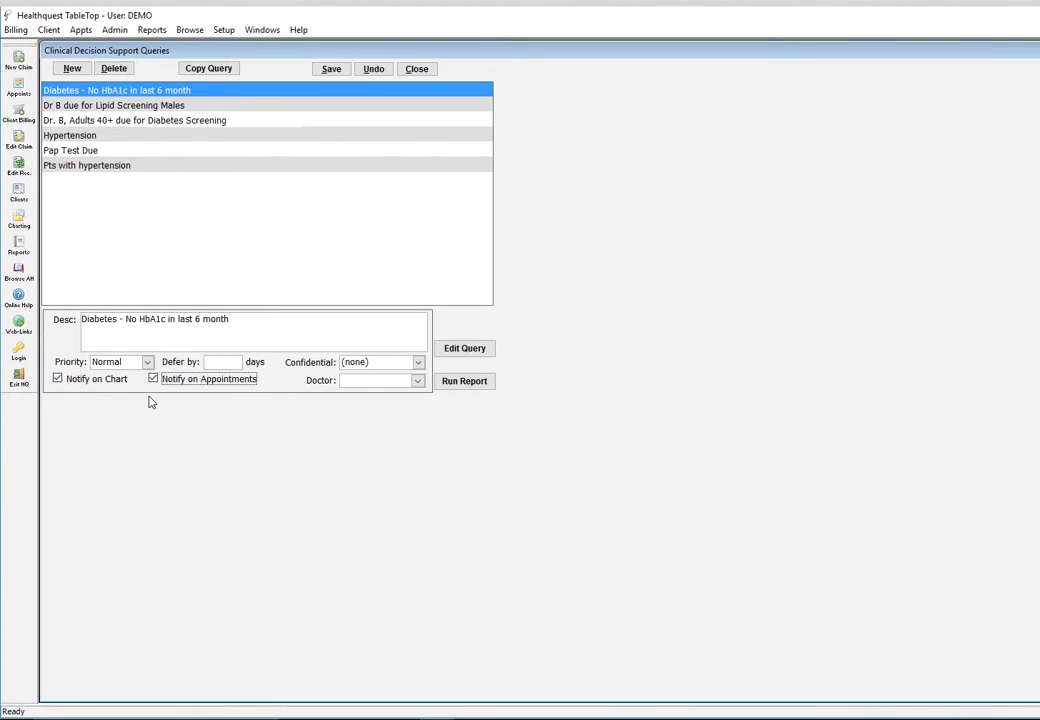